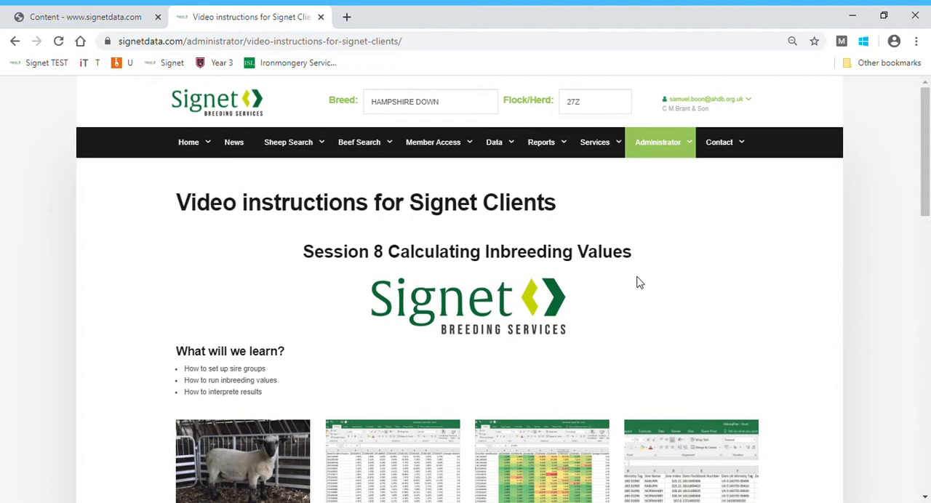
Open the Inbreeding Calculator among the inbreeding services
mouse_move(600, 146)
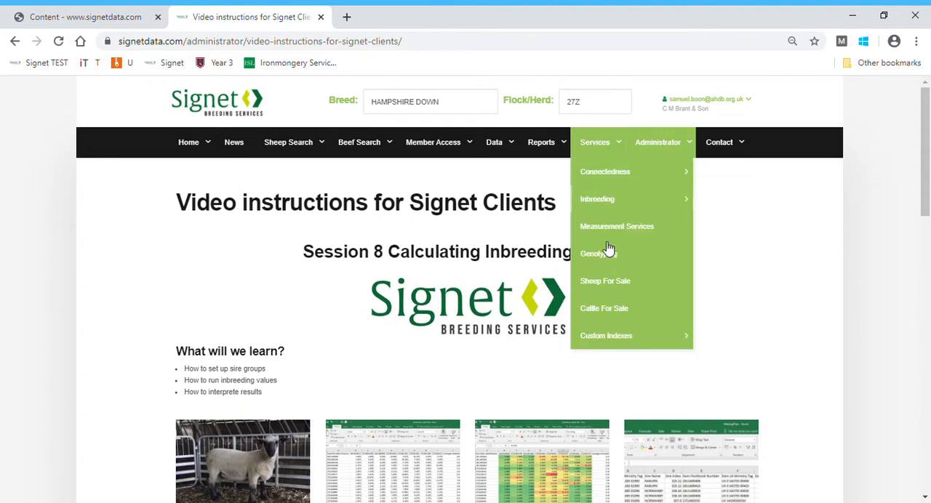
mouse_move(613, 203)
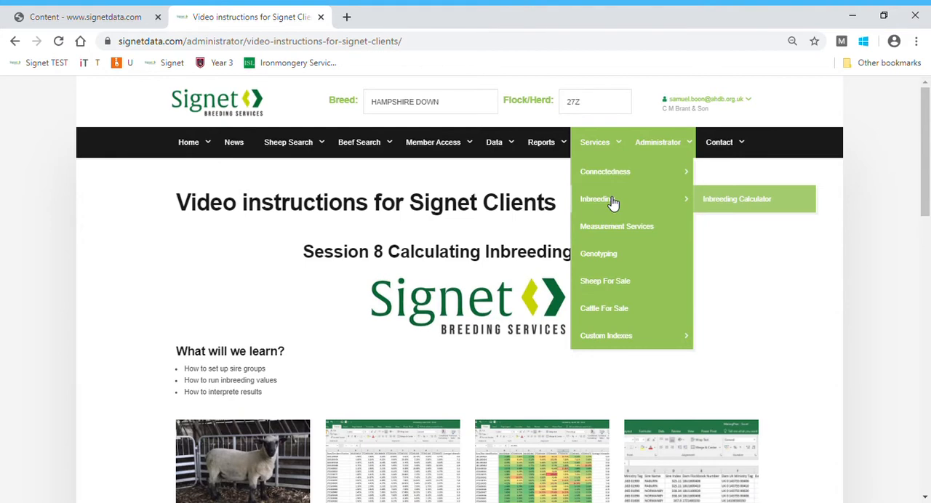
click(719, 203)
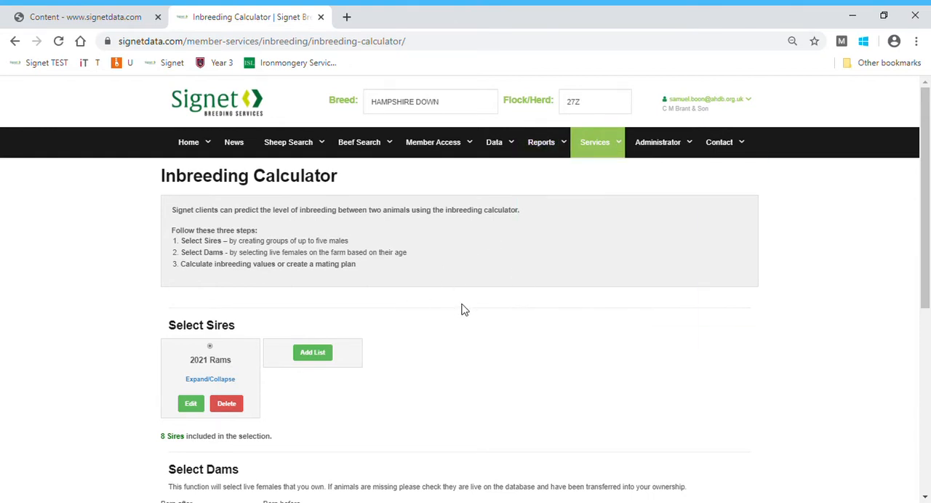
Create and save a new inbreeding sires list named with the owner's first name followed by "list"
click(318, 366)
click(324, 360)
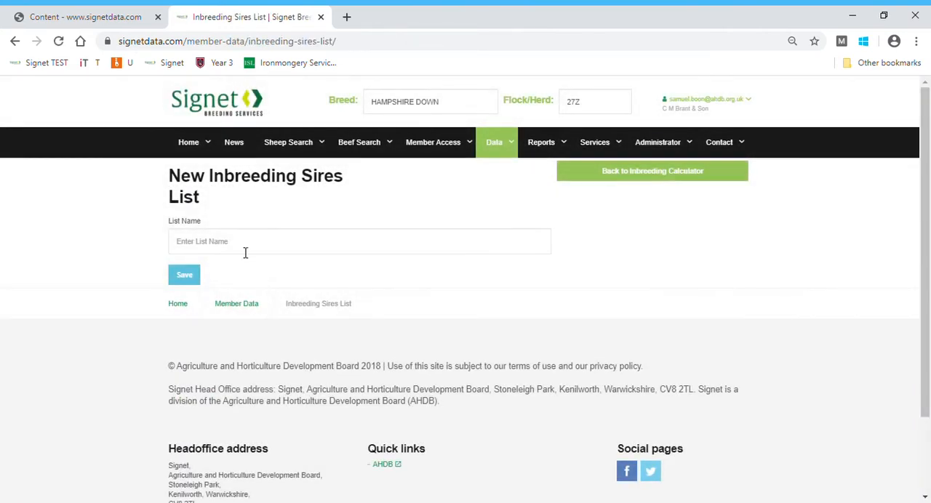
click(245, 252)
text(Sam)
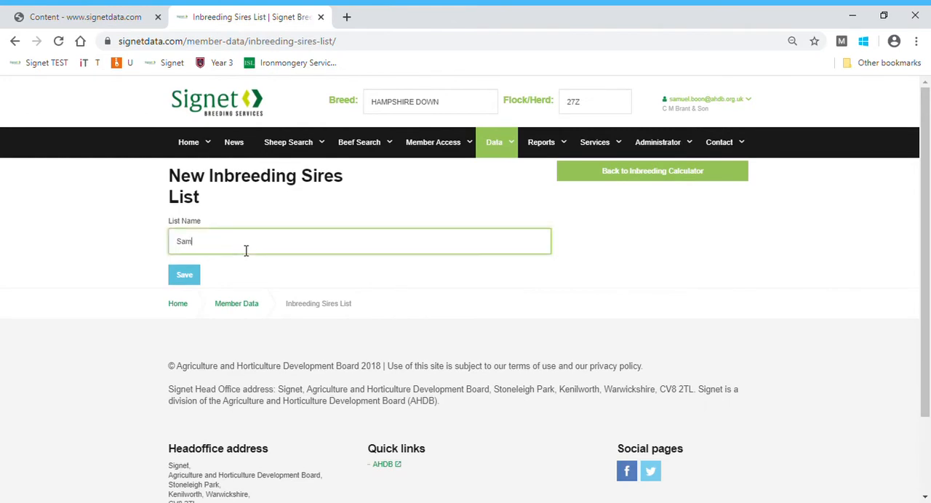
text( list)
click(199, 283)
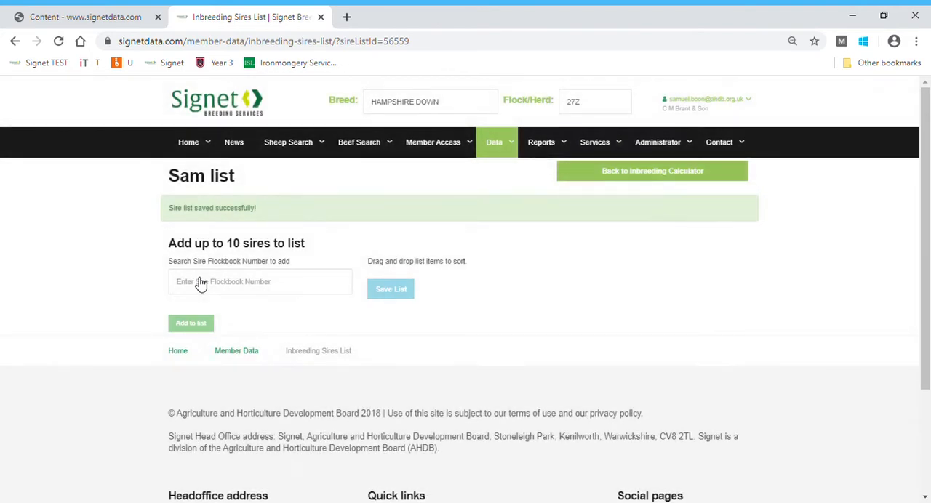
Search for flockbook numbers starting with 27z19 and add sire 27Z19001053 to the new list
click(217, 288)
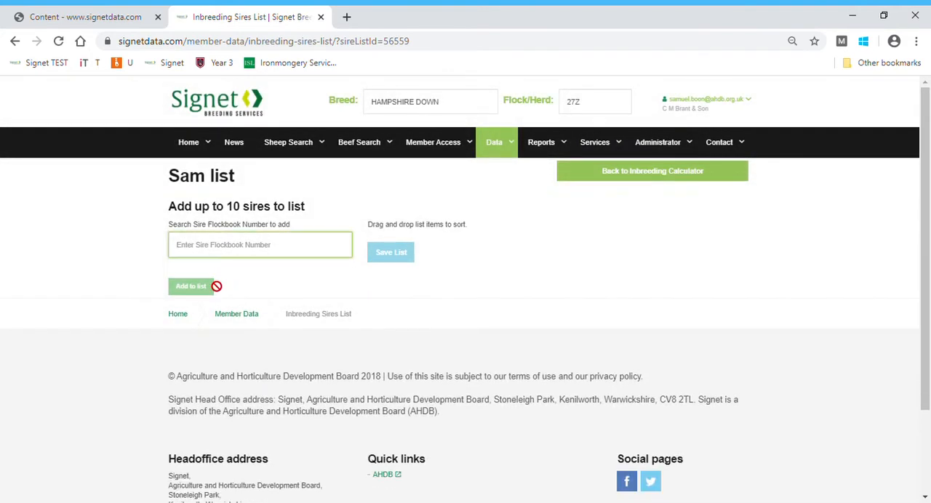
text(27)
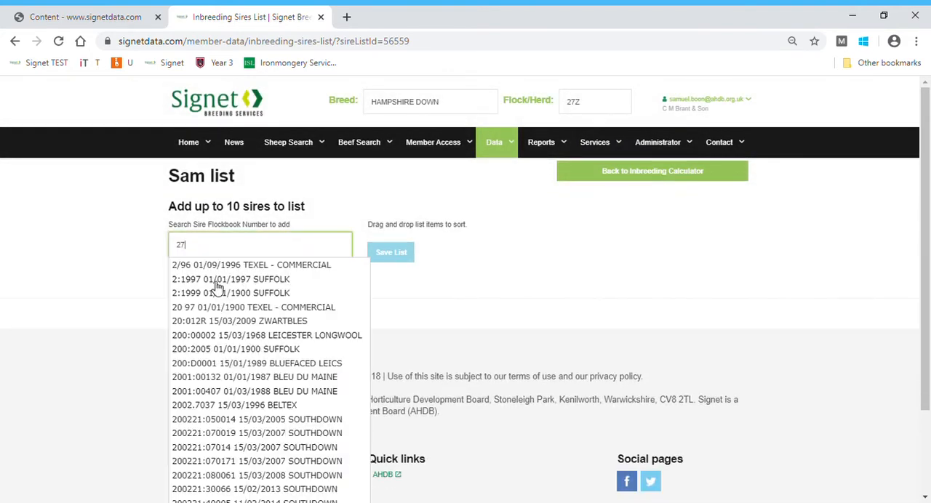
text(z19)
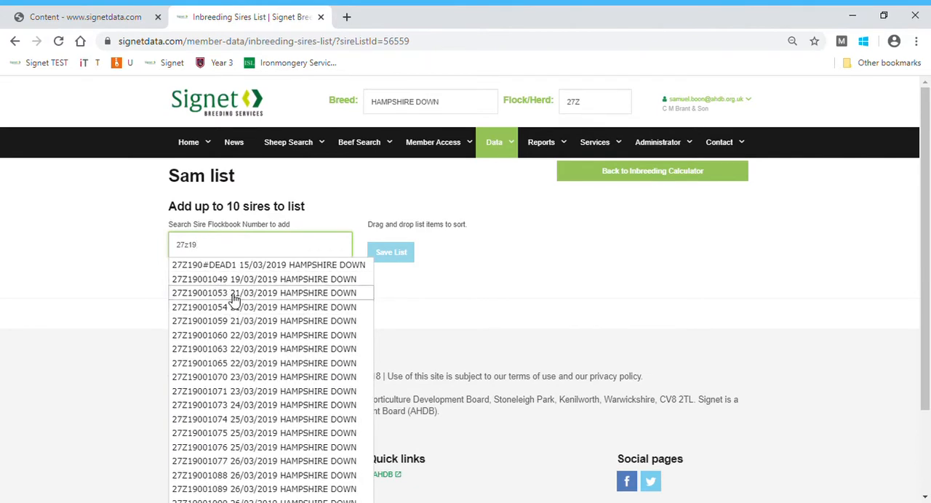
click(231, 295)
click(186, 311)
Add sire 27Z19001073 to the list from the 27z19 flockbook numbers
click(216, 249)
text(27)
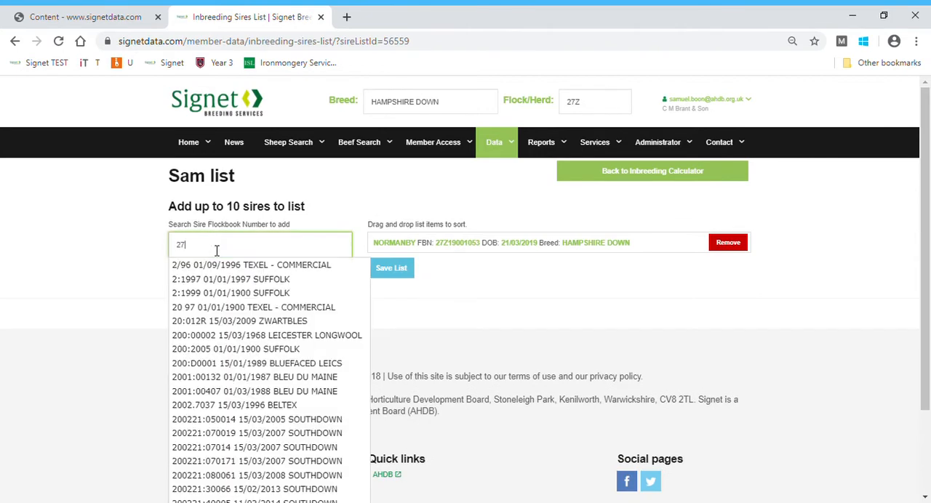
text(z19)
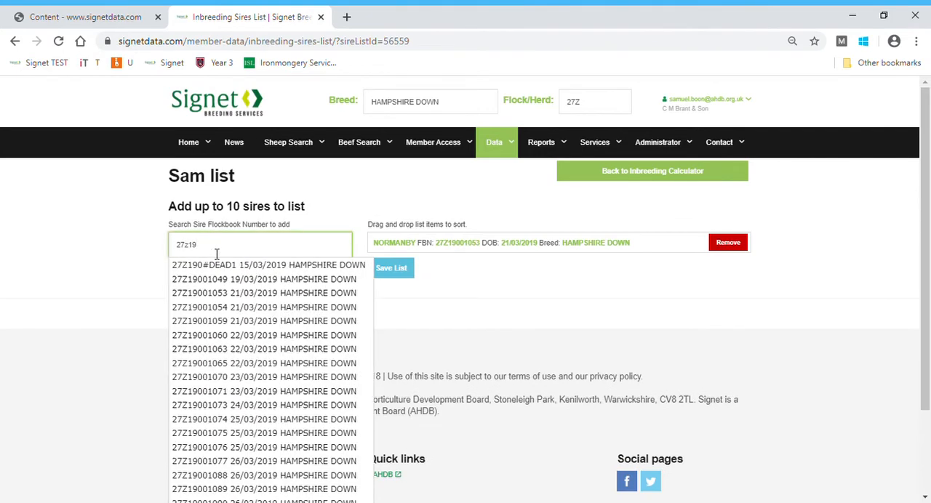
click(224, 405)
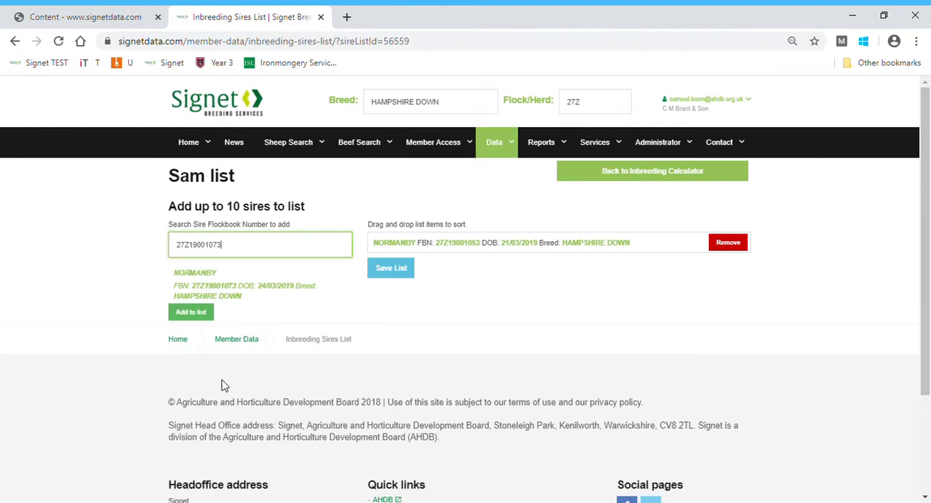
click(198, 318)
click(224, 246)
text(uk 0)
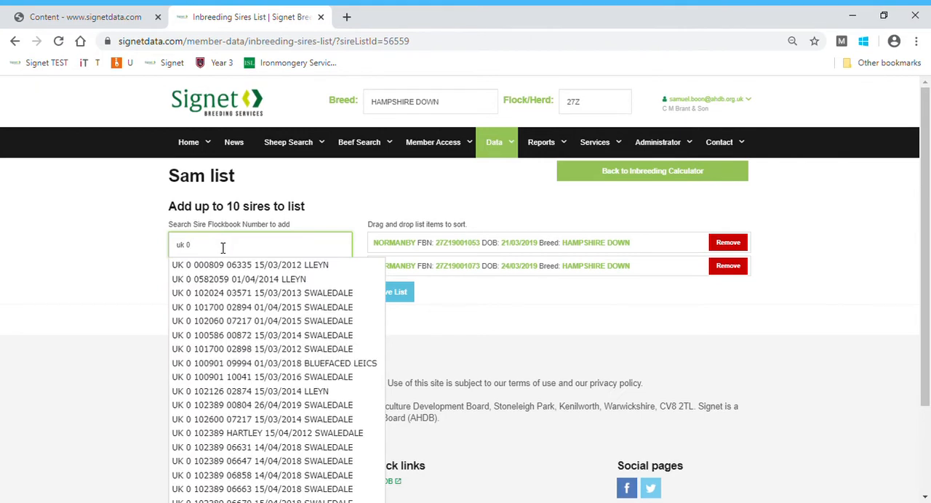
key(BackSpace)
key(BackSpace)
key(BackSpace)
key(BackSpace)
Add sire 27Z12090 to the list by searching for 27z, and save the list
text(27z)
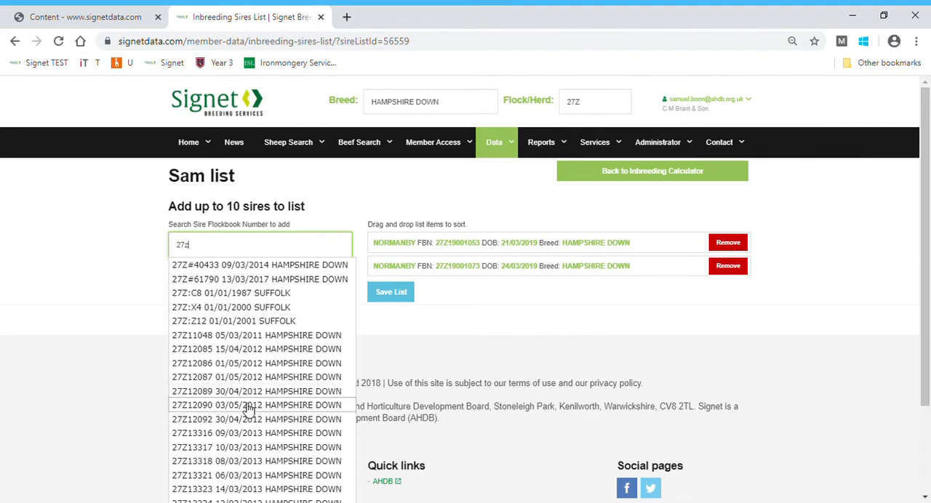
click(248, 409)
click(210, 317)
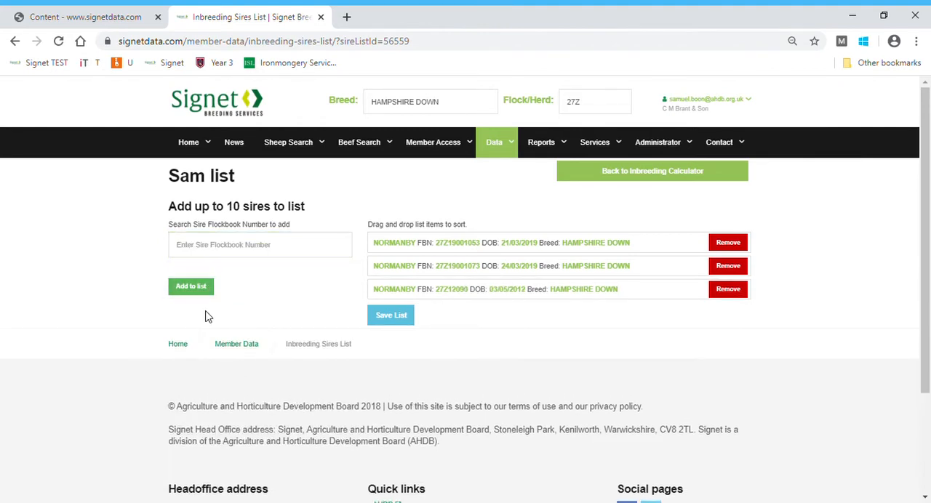
click(402, 322)
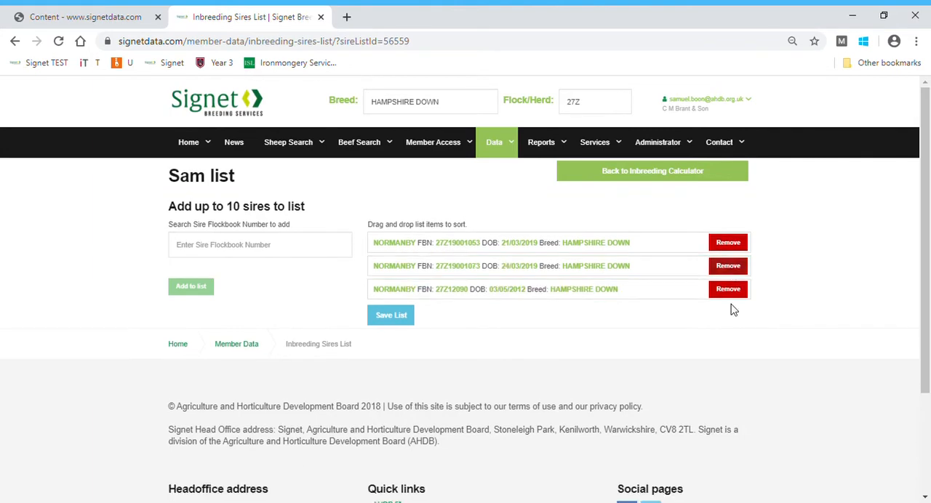
Remove sire 27Z19001073 from the list and save the list again
click(730, 266)
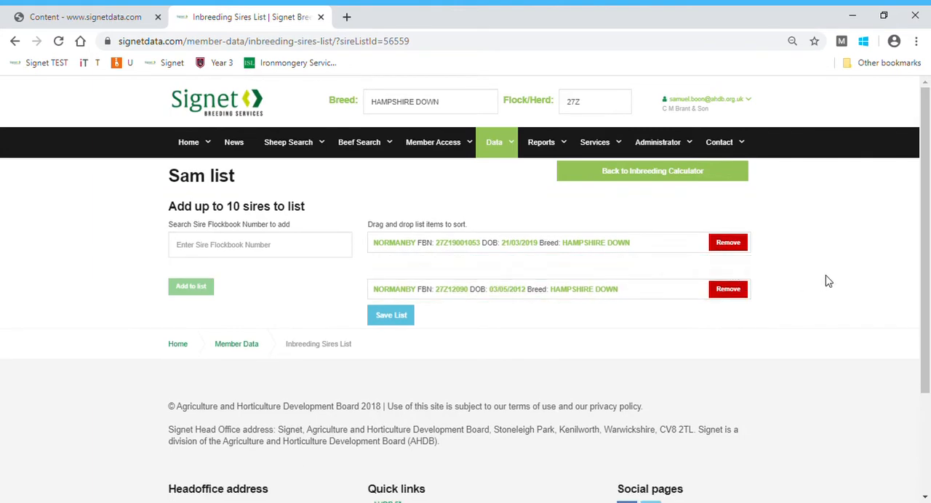
click(397, 294)
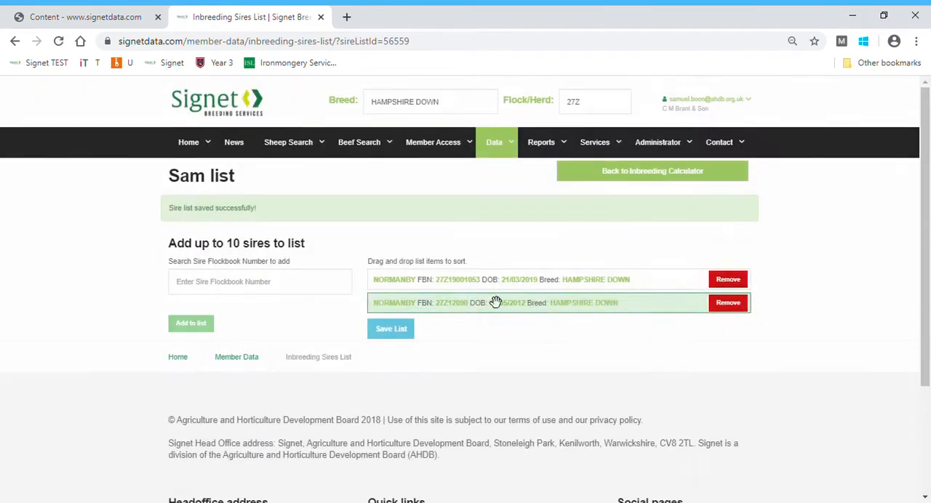
Return to the Inbreeding Calculator and select the newly created sire list instead of 2021 Rams
click(652, 177)
click(490, 311)
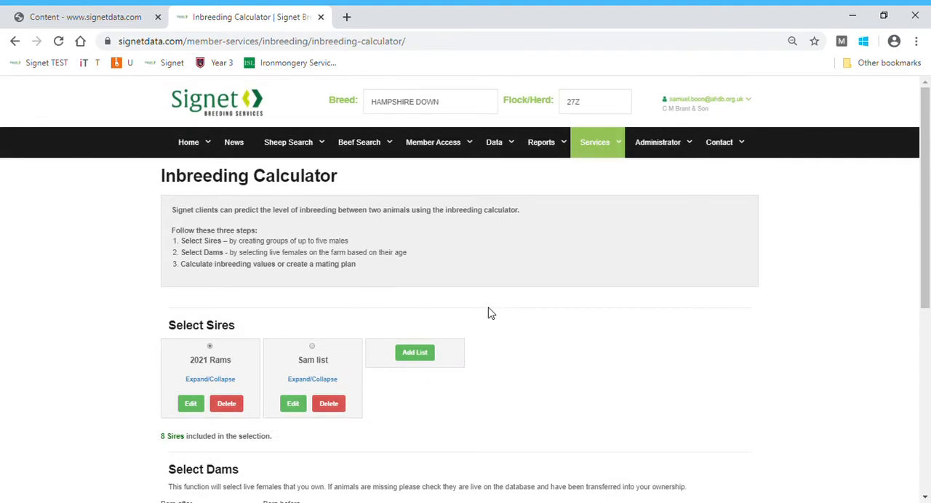
click(311, 346)
Set the dams' born-after date to 01-07-2000 and load the matching dams
scroll(606, 327, down, 3)
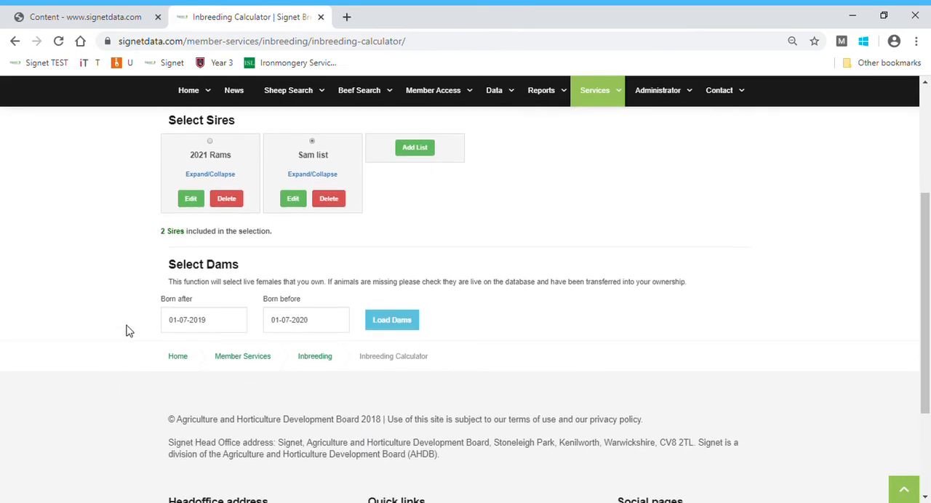
click(228, 327)
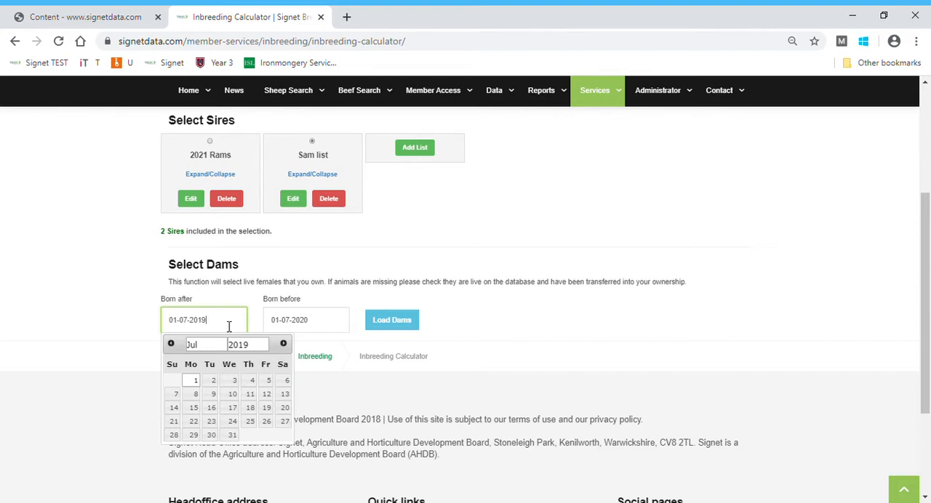
key(BackSpace)
key(BackSpace)
text(00)
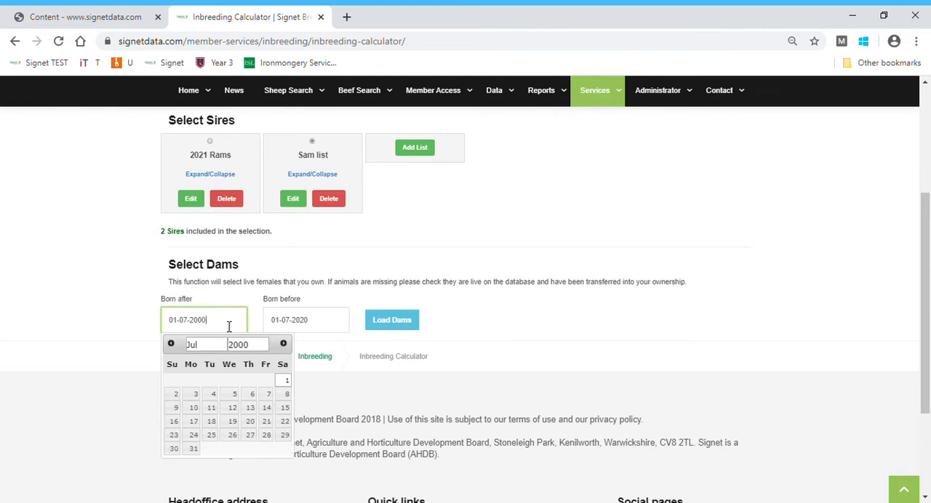
click(114, 329)
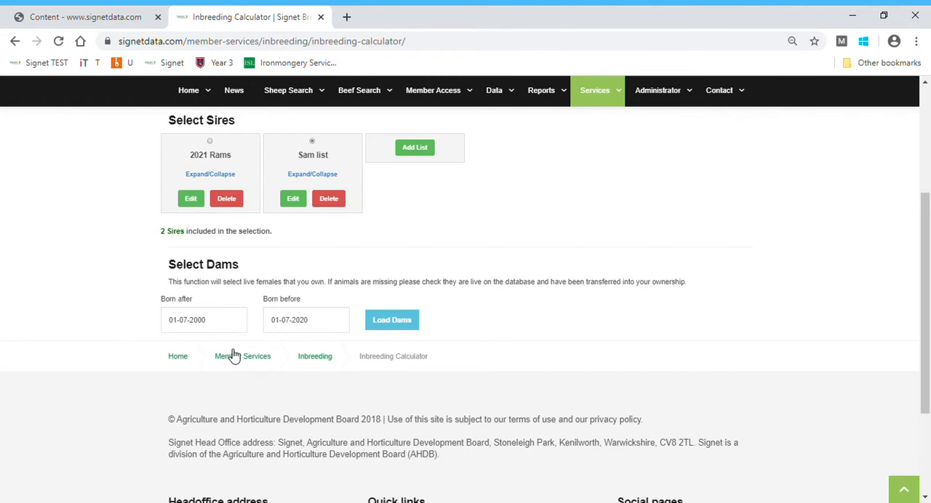
click(398, 325)
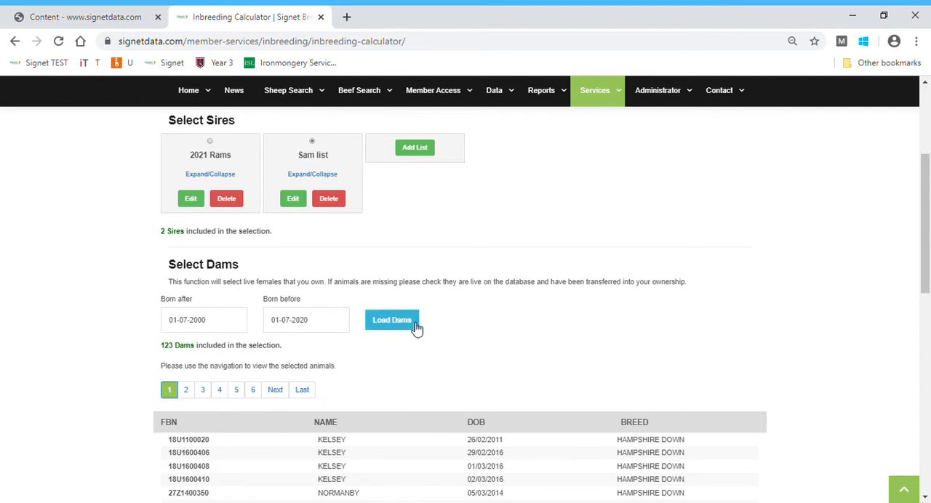
Review the loaded dams and generate the inbreeding report as a CSV file
scroll(415, 327, down, 6)
scroll(410, 328, up, 1)
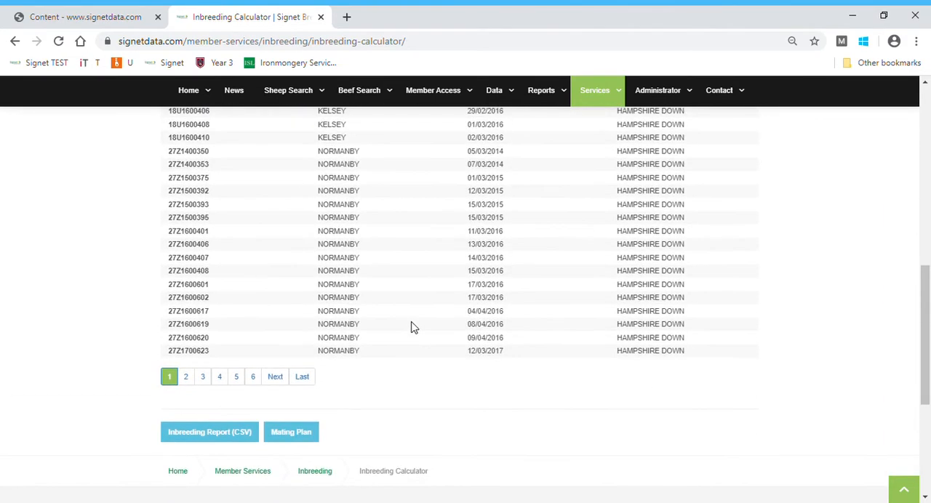
click(216, 434)
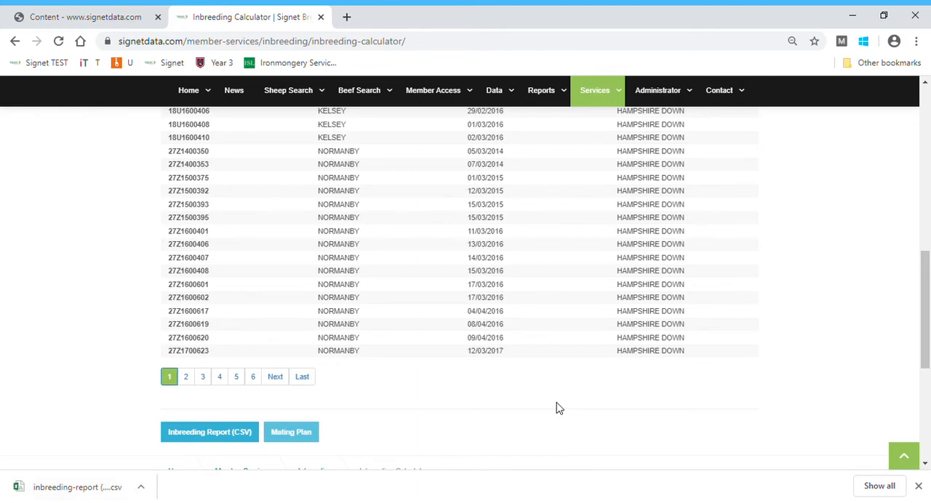
Open the video instructions page for Signet clients and find the Session 8 example images
scroll(557, 407, up, 10)
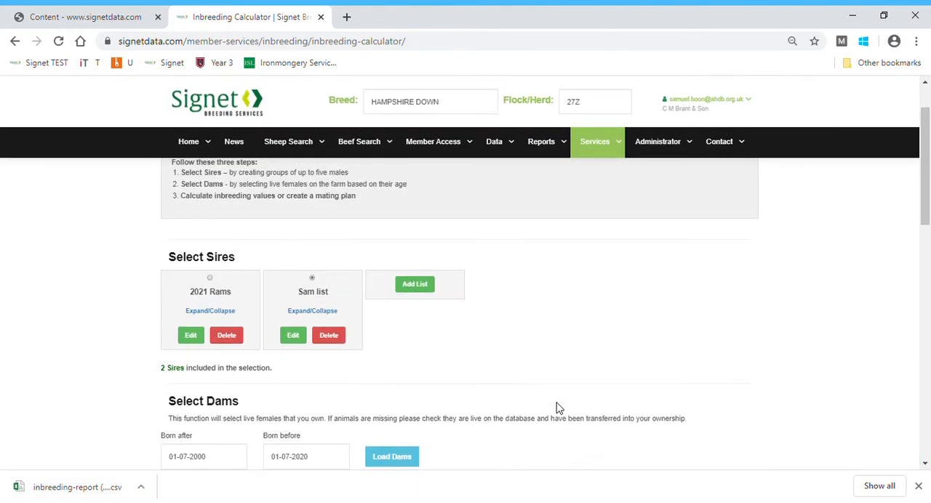
mouse_move(660, 143)
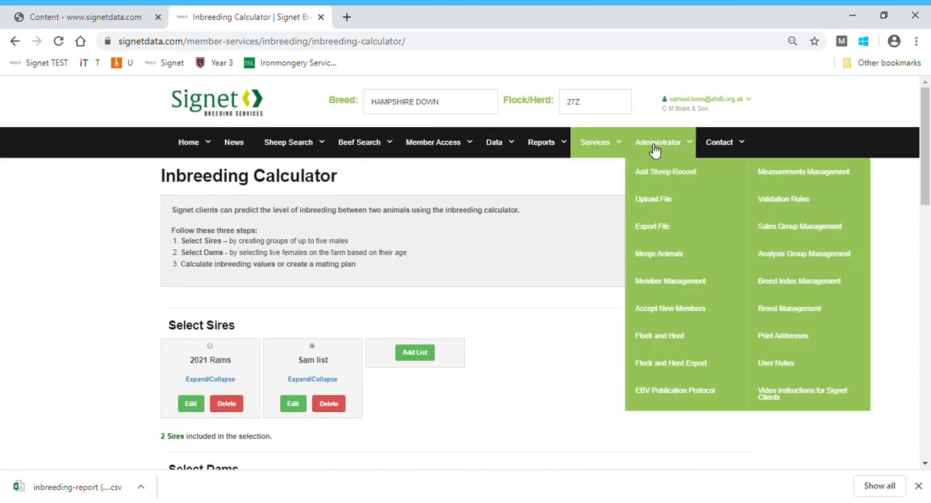
click(793, 396)
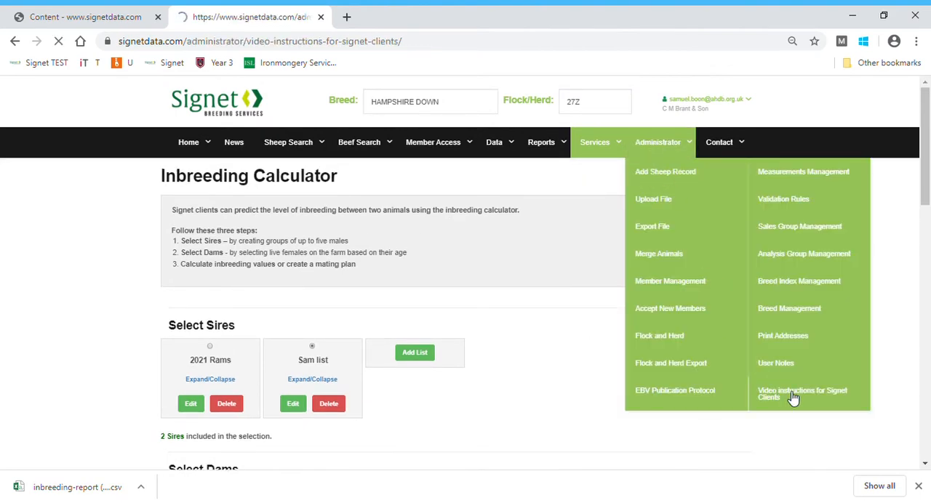
scroll(337, 351, down, 1)
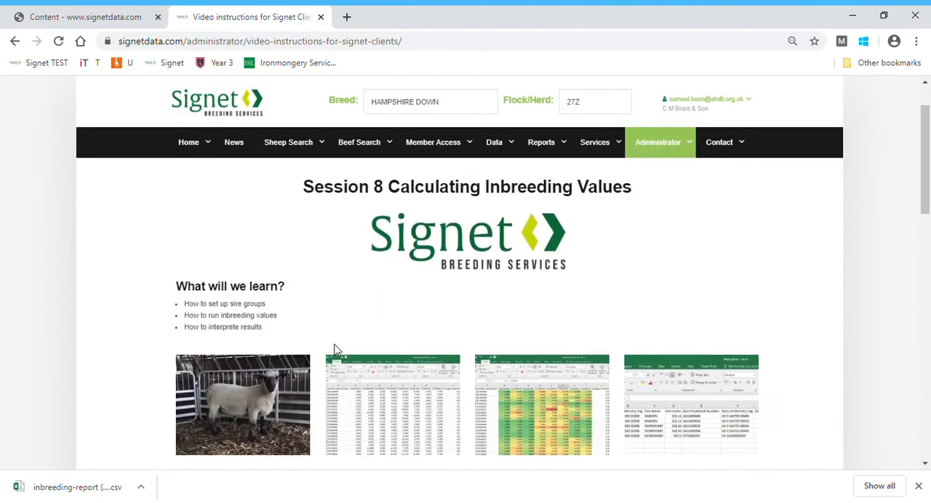
Examine the enlarged plain and colour-coded inbreeding report example images, and close the image viewer
click(393, 405)
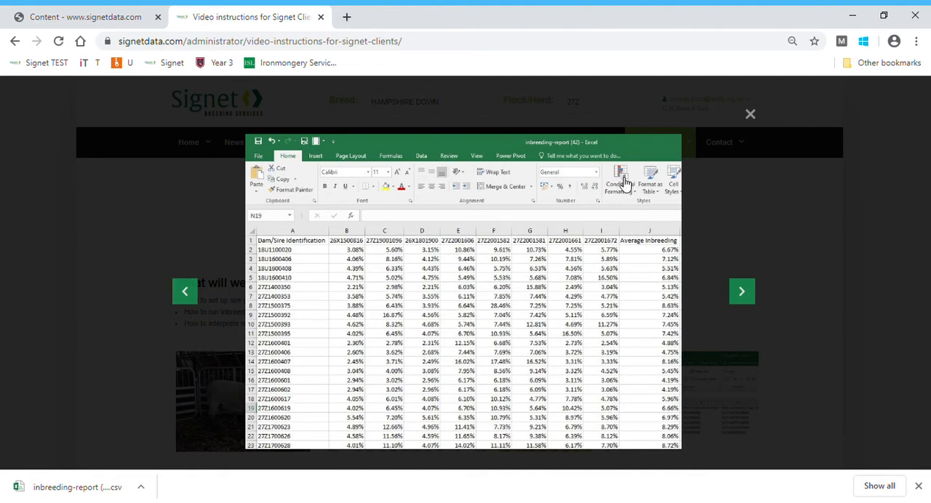
click(742, 291)
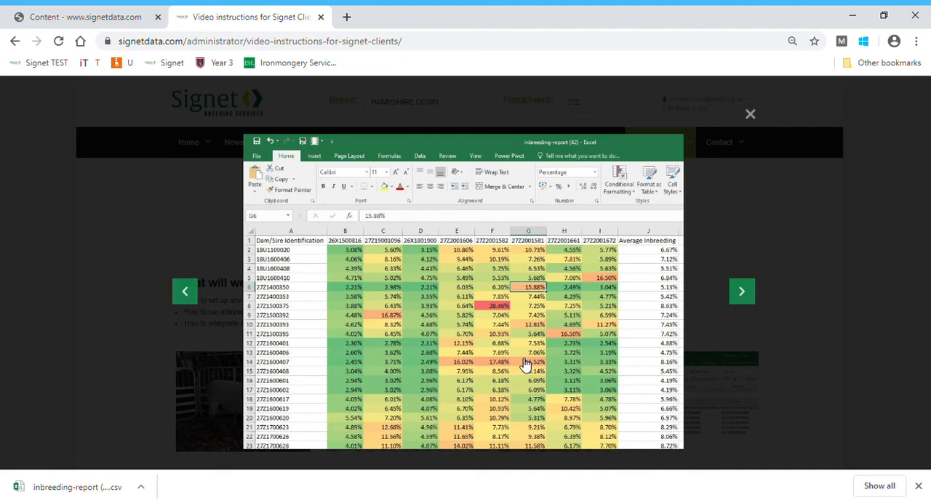
click(157, 222)
Reopen the Inbreeding Calculator and select the newly created sire list again
mouse_move(553, 156)
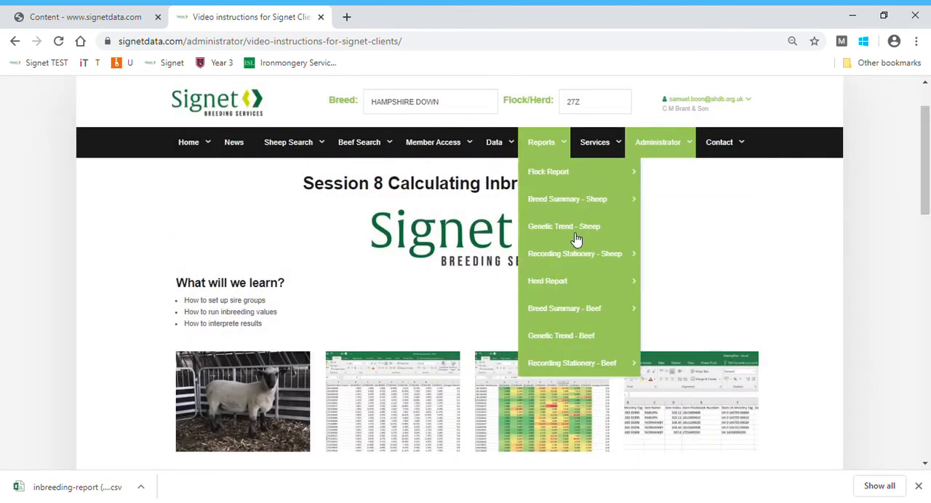
mouse_move(572, 188)
mouse_move(594, 146)
mouse_move(597, 199)
click(724, 205)
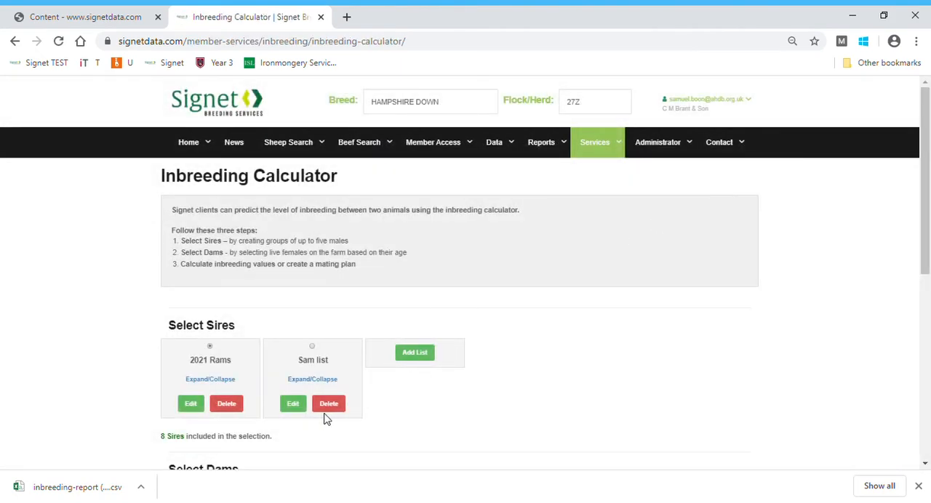
click(312, 348)
Set the dams' born-after date to 01-07-2010
scroll(490, 393, down, 3)
click(242, 330)
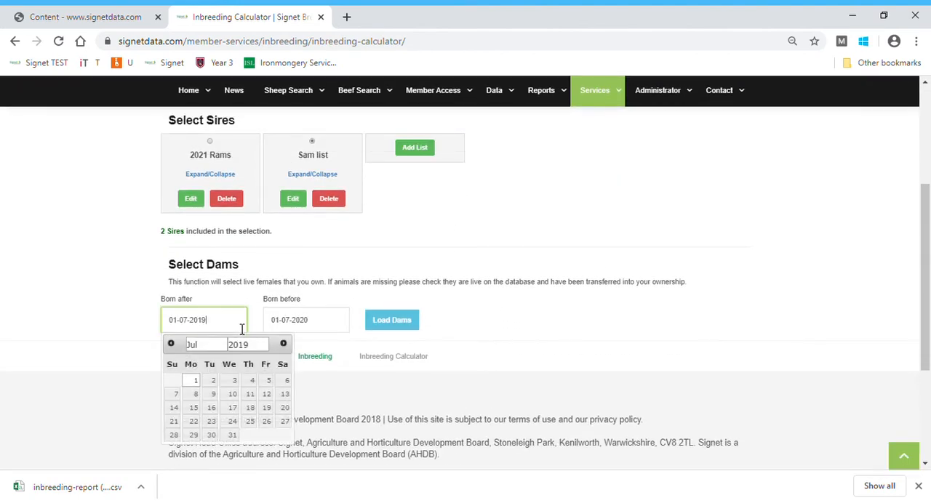
text(0)
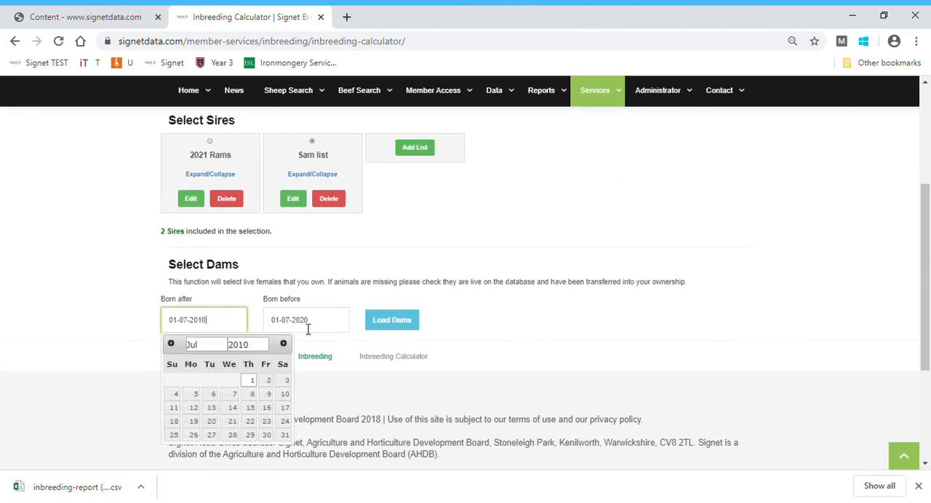
Load the dams for the set birth date range and open the mating plan for the selected sires
click(414, 328)
scroll(415, 330, down, 1)
scroll(414, 330, down, 5)
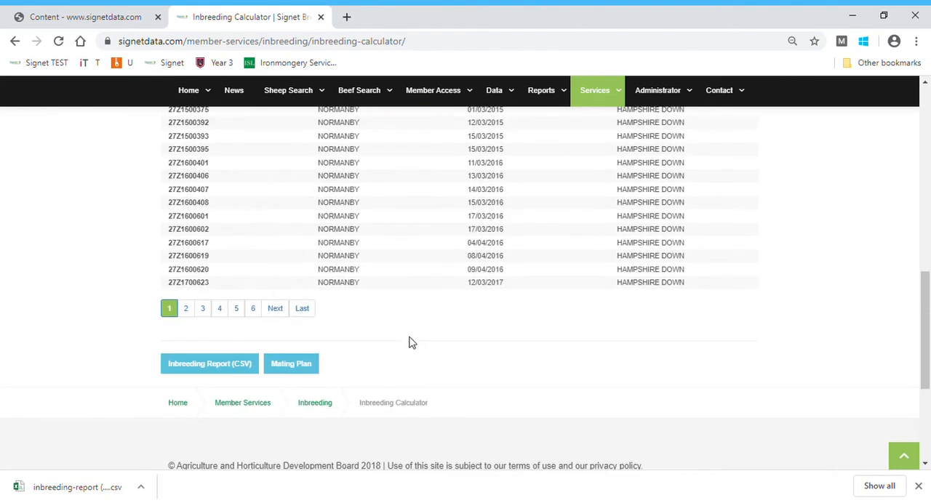
click(286, 367)
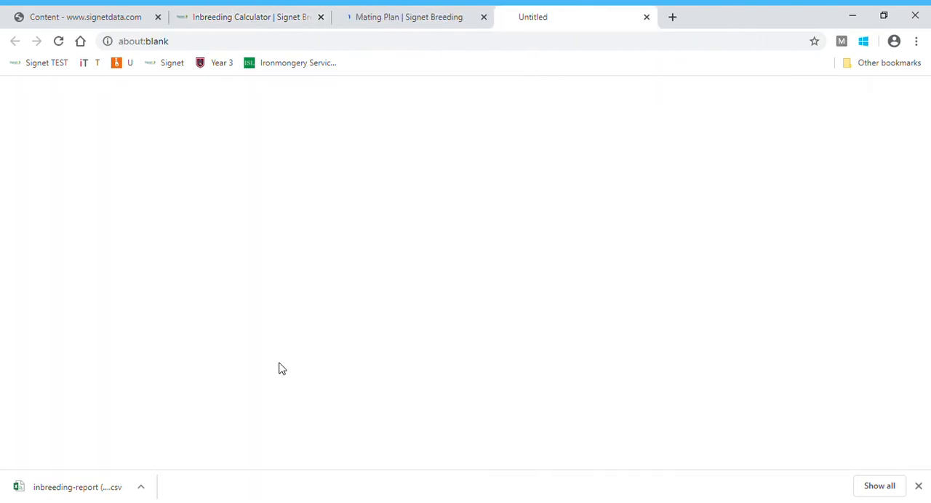
click(413, 25)
mouse_move(525, 186)
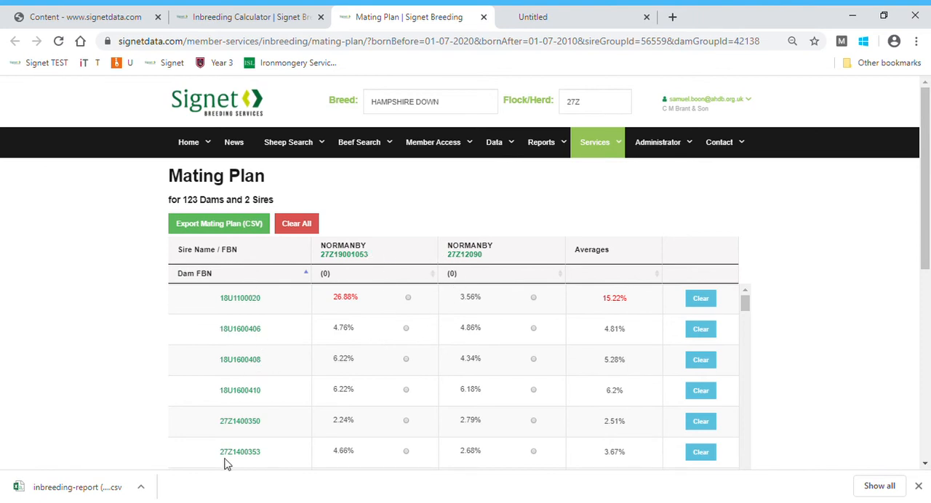
Assign sire 27Z12090 to dams 18U1100020, 18U1600408 and 27Z1400350, and sire 27Z19001053 to dams 18U1600406 and 18U1600410
click(533, 299)
click(406, 329)
click(533, 359)
click(406, 361)
click(406, 390)
scroll(515, 386, down, 2)
click(533, 354)
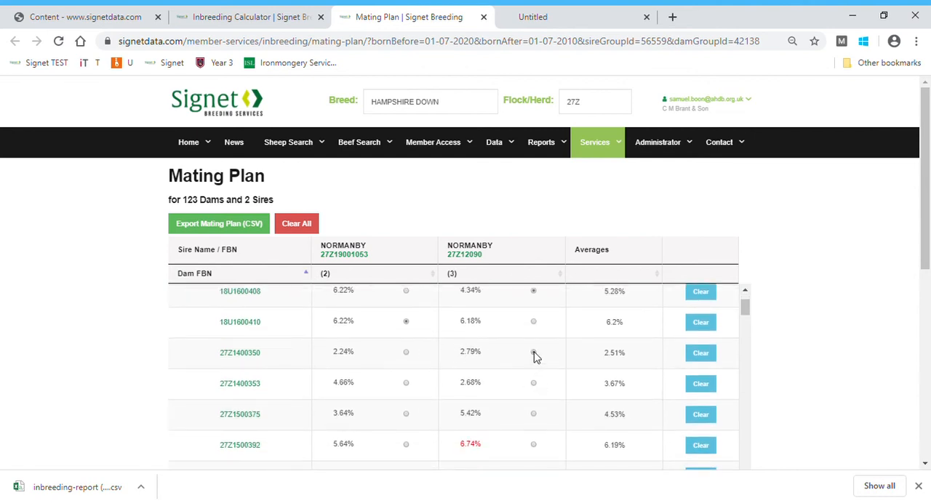
Export the mating plan as a CSV file and open the downloaded file
click(227, 228)
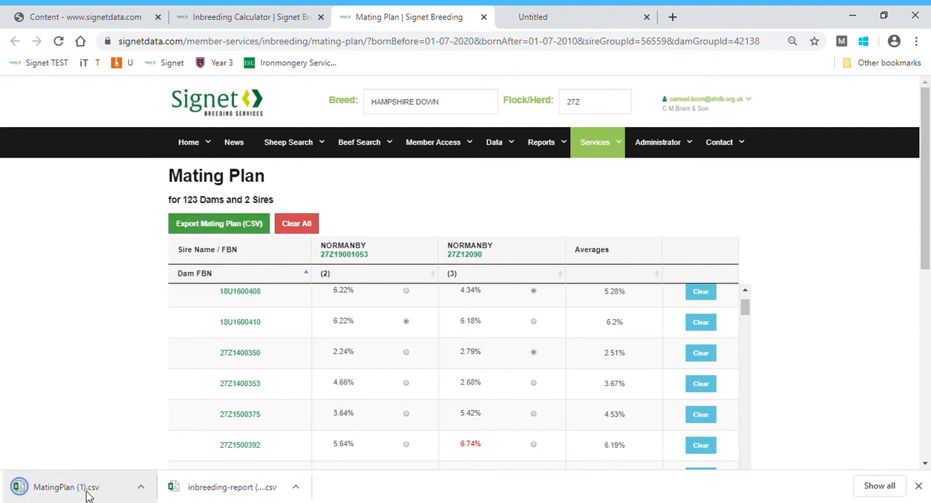
click(86, 493)
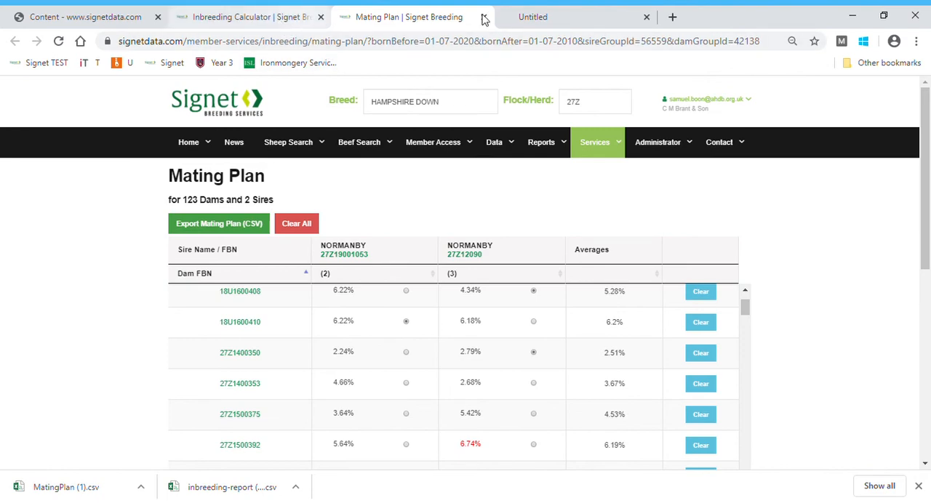
Open the video instructions page for Signet clients and enlarge the Session 8 example image of an exported mating plan
click(550, 24)
click(170, 64)
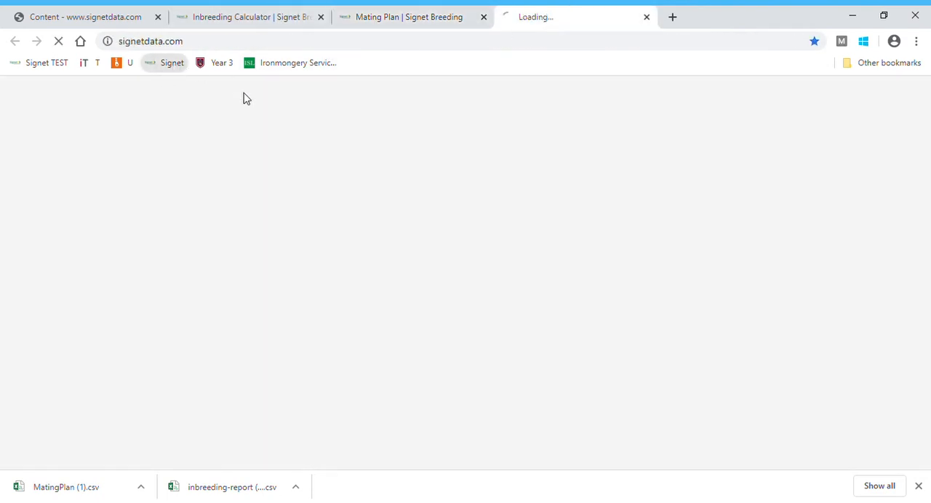
mouse_move(676, 153)
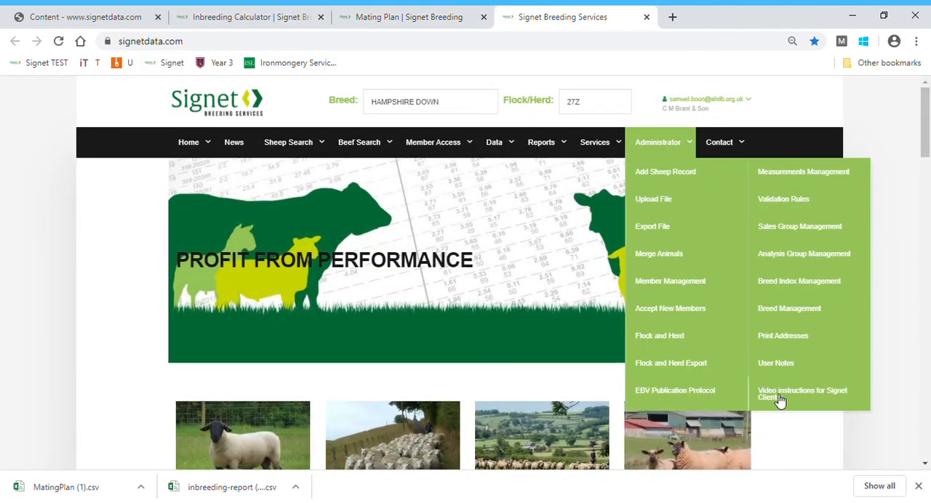
click(779, 398)
scroll(424, 395, down, 1)
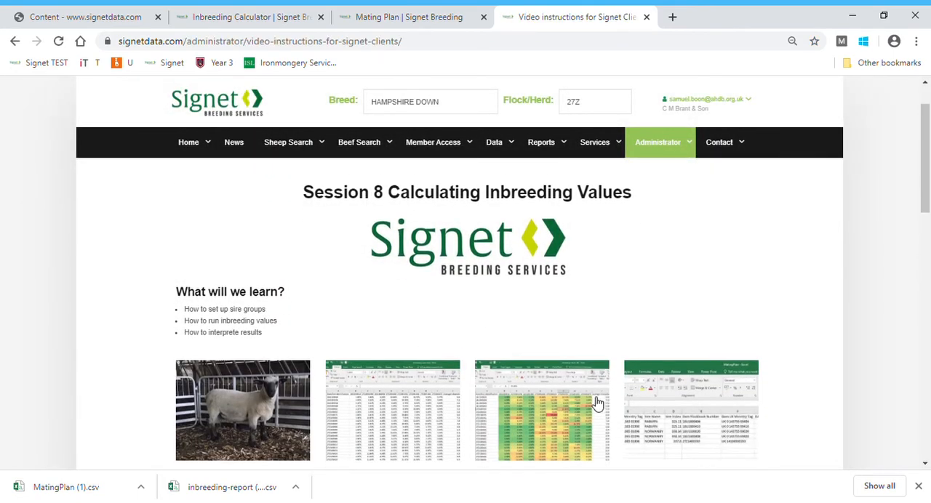
click(660, 396)
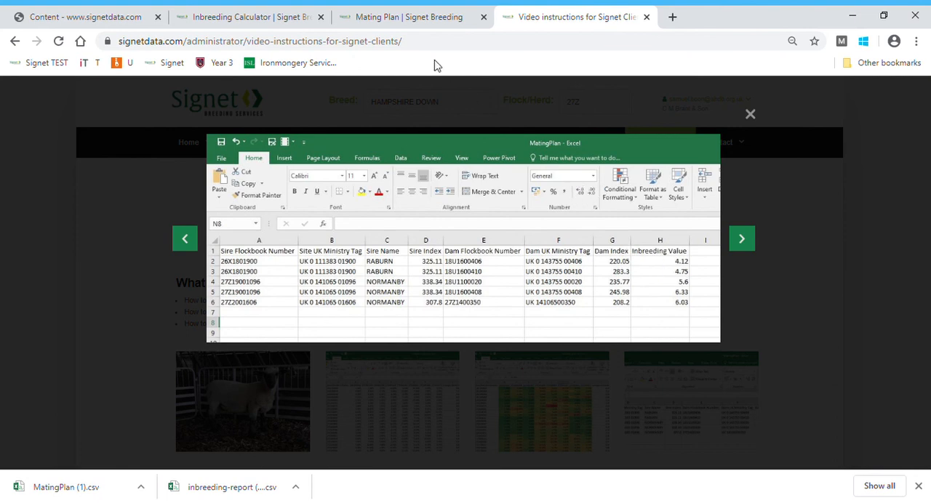
Open the Inbreeding service page in place of the mating plan, look through its guidance, and return to the Signet home page
click(439, 24)
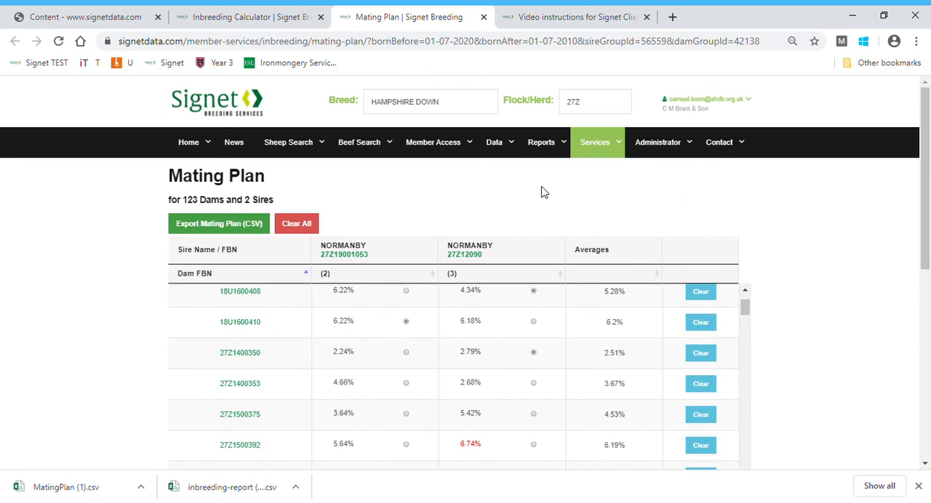
mouse_move(597, 142)
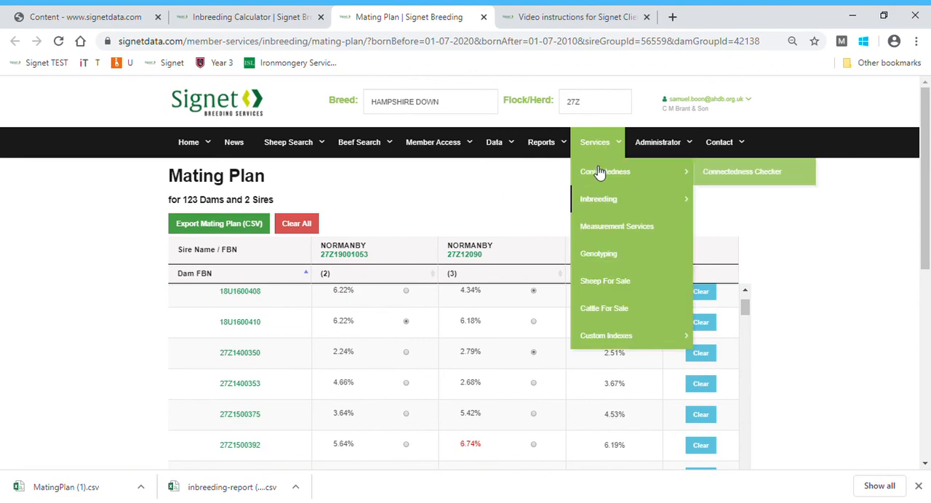
click(603, 206)
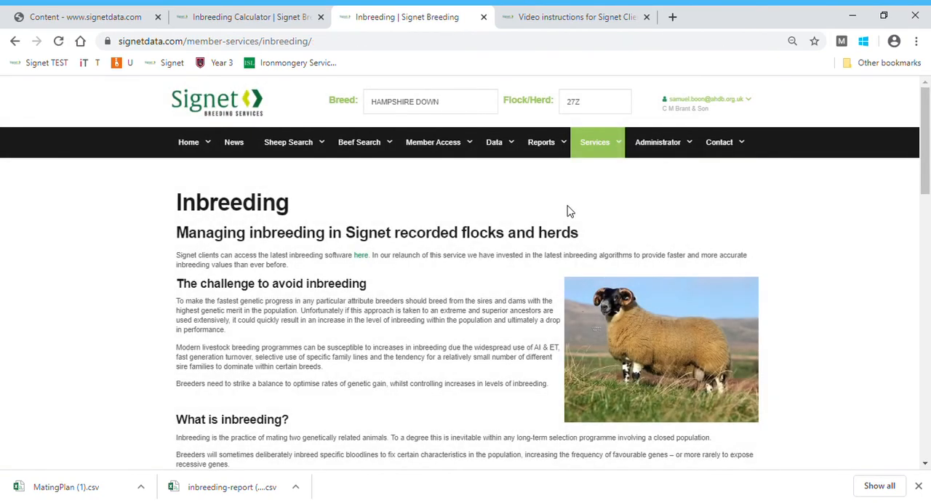
scroll(399, 327, down, 3)
scroll(395, 327, up, 3)
click(226, 110)
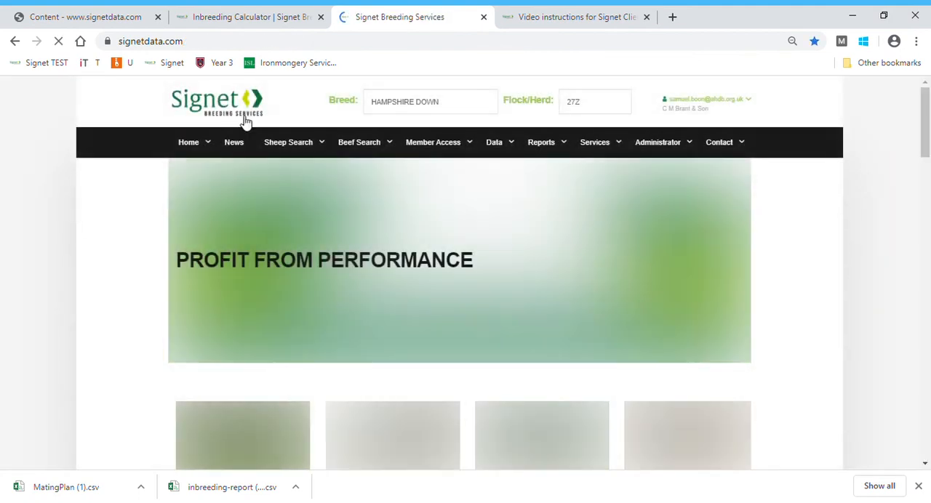